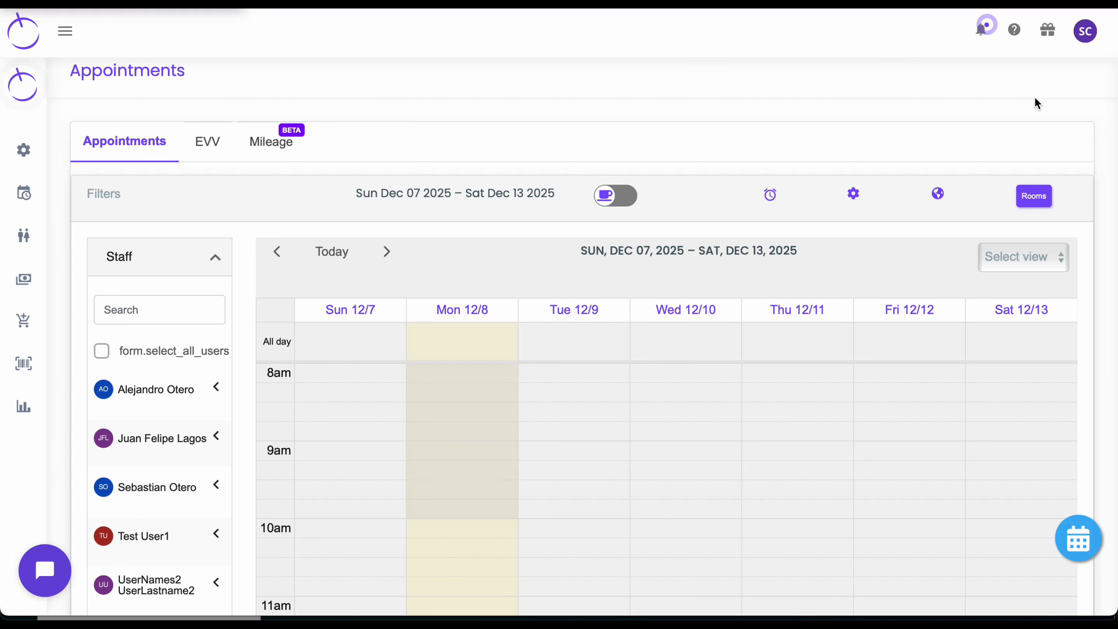
Step: Open the account settings and review the TELUS Health eClaims description, login credentials and configuration
{"action": "left_click", "coordinate": [1085, 30]}
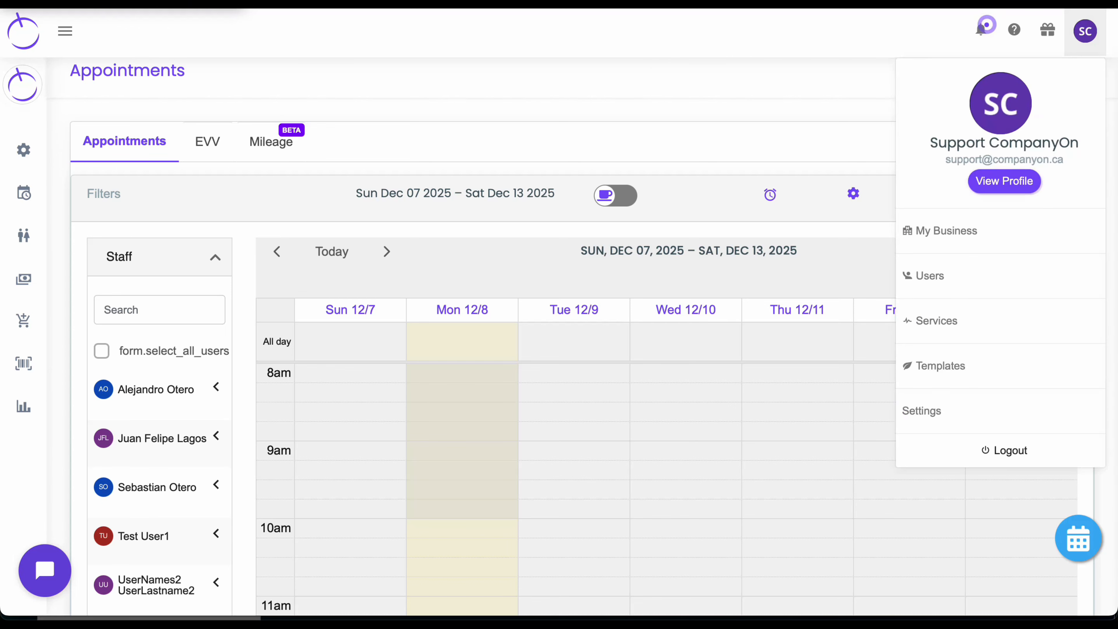
{"action": "left_click", "coordinate": [923, 411]}
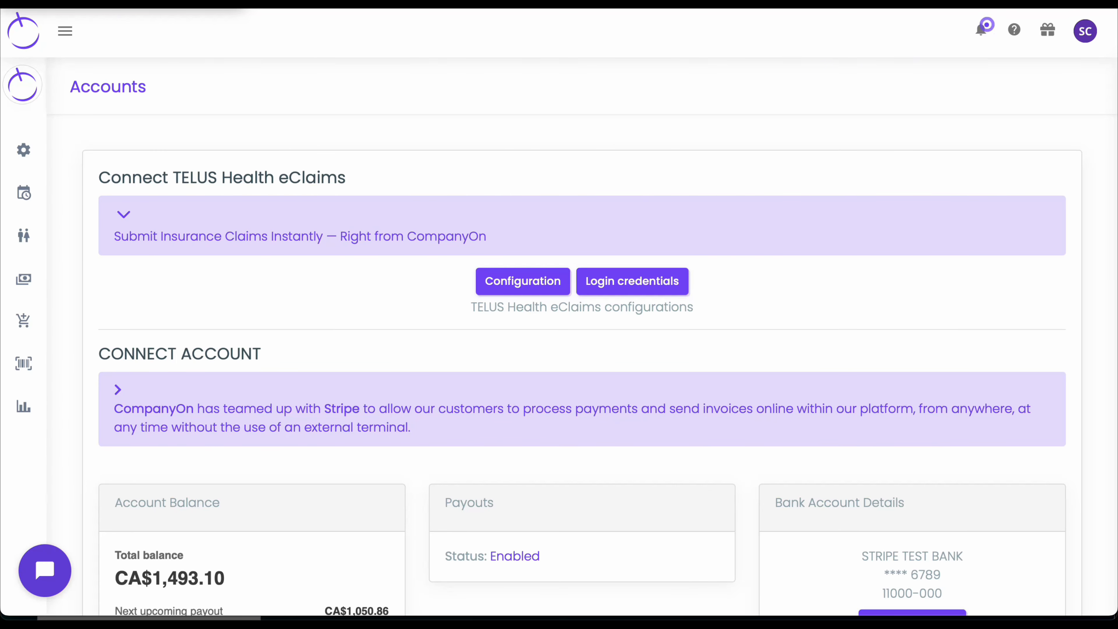
{"action": "left_click", "coordinate": [124, 215]}
{"action": "left_click", "coordinate": [124, 215]}
{"action": "left_click", "coordinate": [632, 281]}
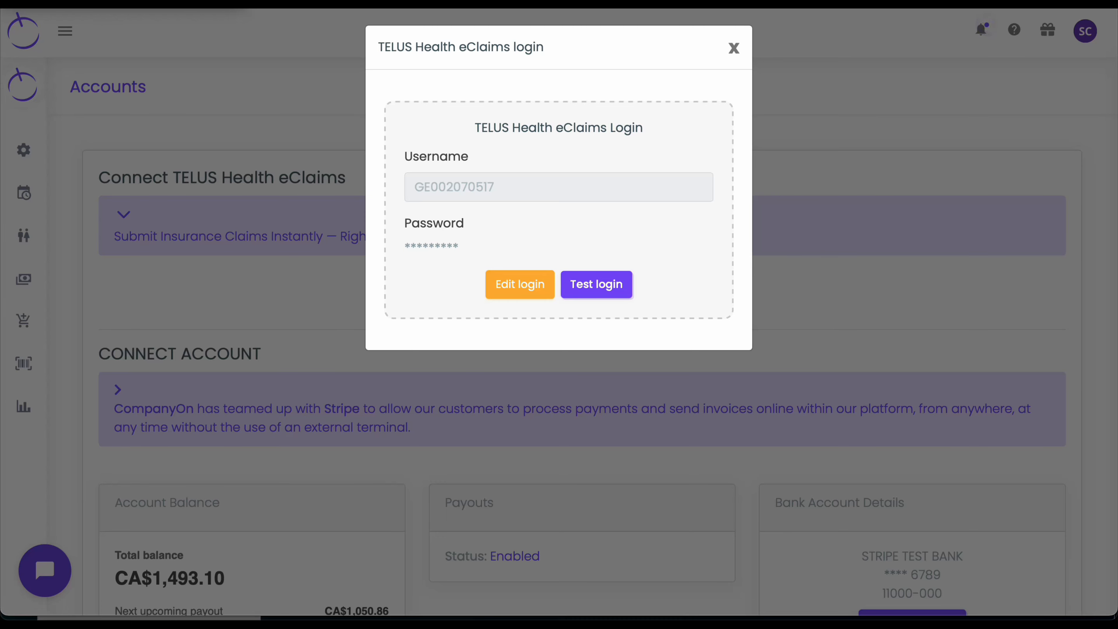
{"action": "left_click", "coordinate": [734, 48]}
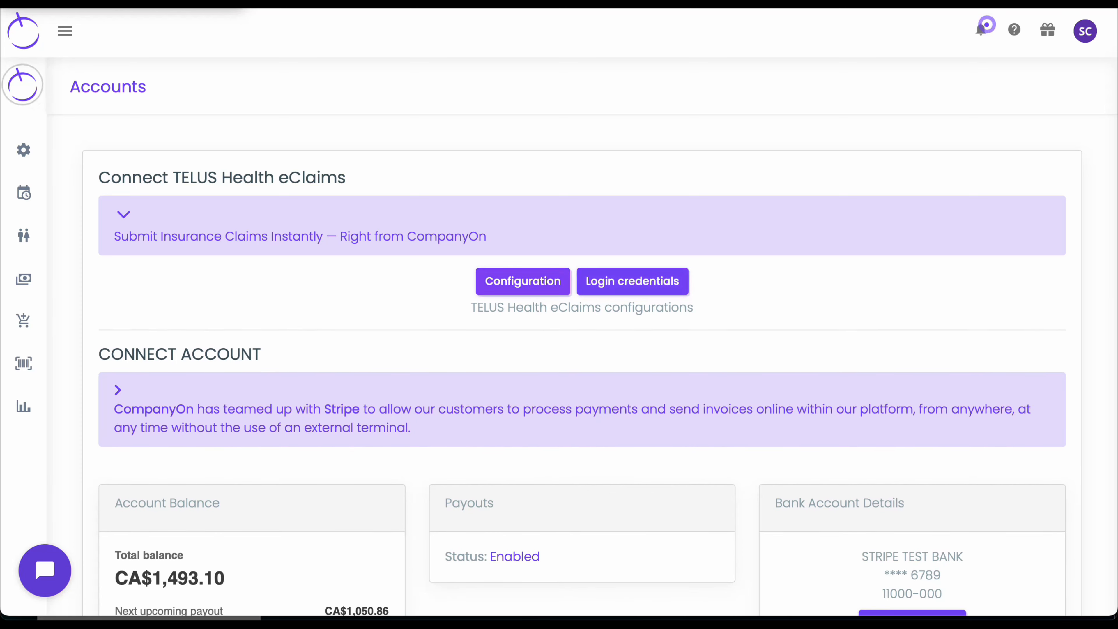
{"action": "left_click", "coordinate": [523, 282]}
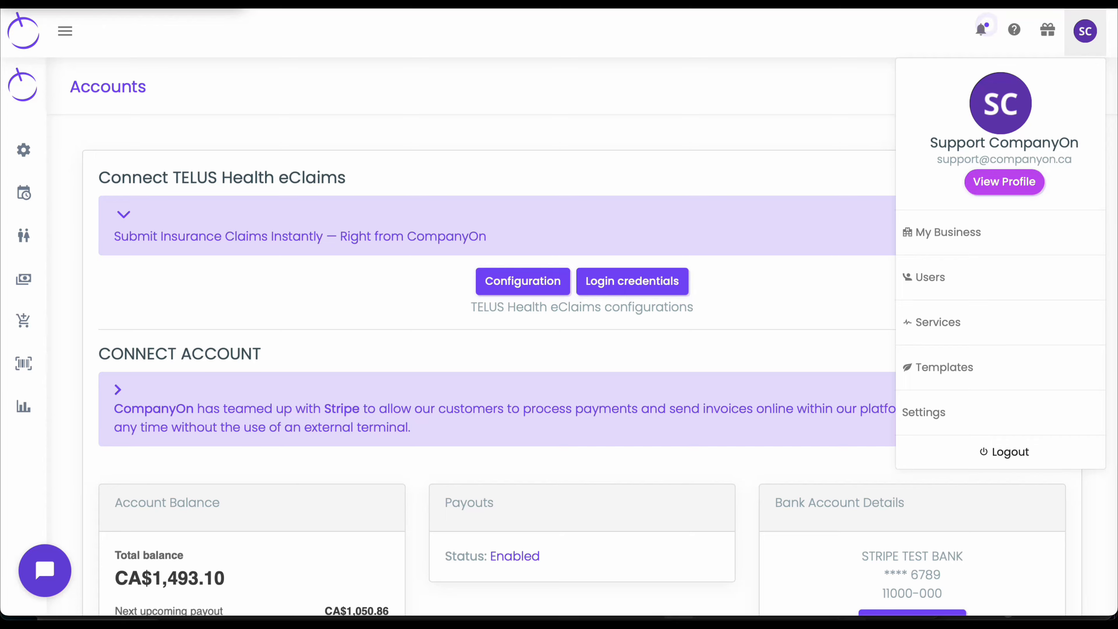
Step: Open the user profile and set the discipline to disciplines.Counsellor (COUN)
{"action": "left_click", "coordinate": [1004, 182]}
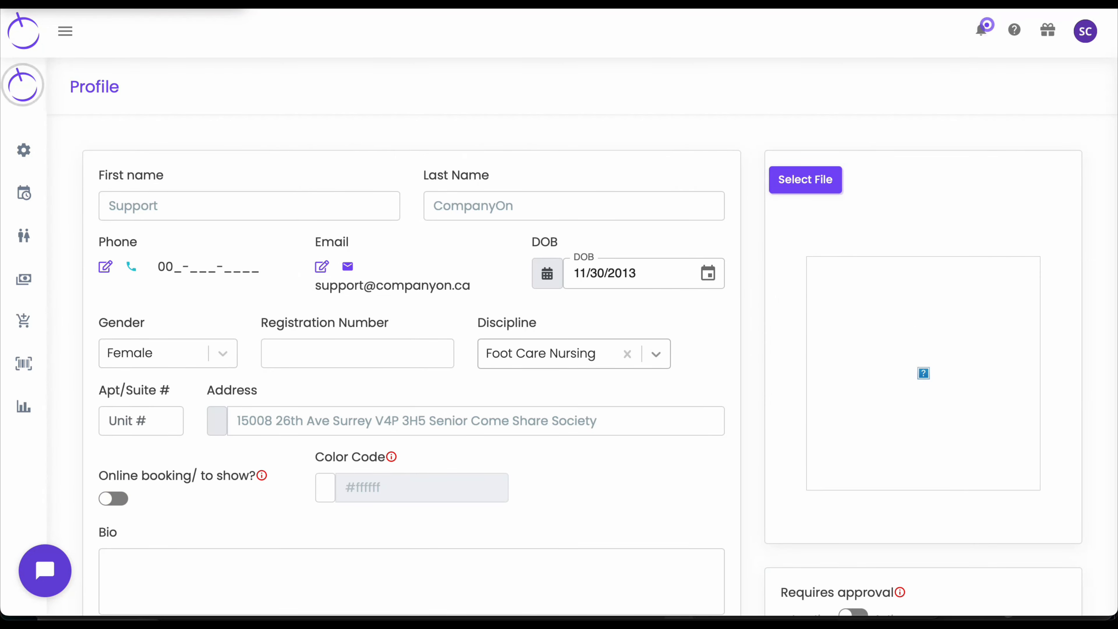
{"action": "left_click", "coordinate": [656, 354]}
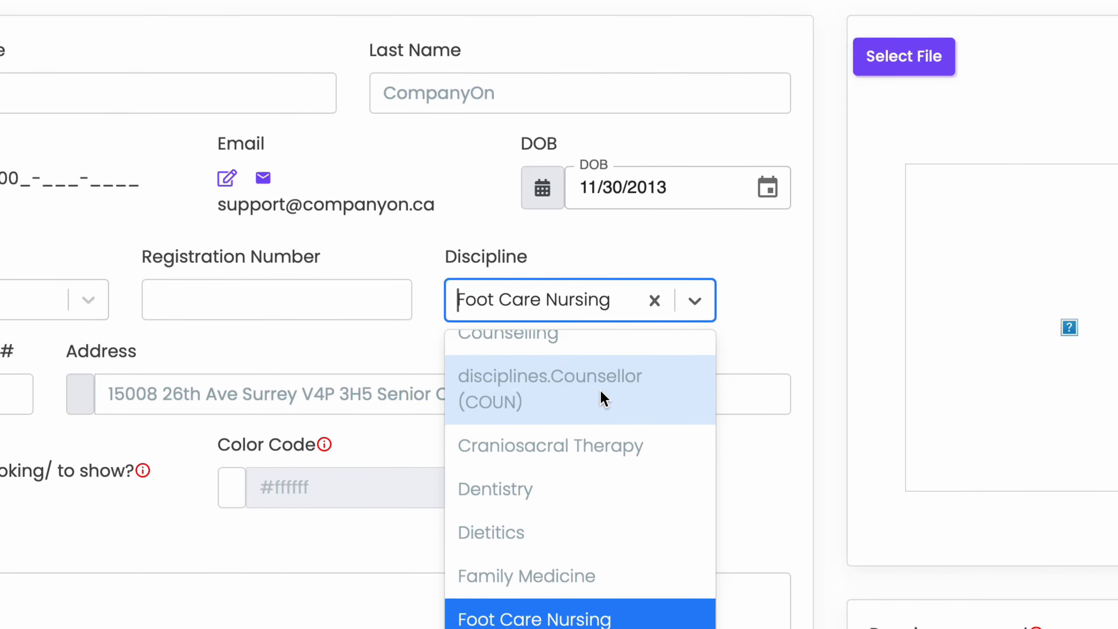
{"action": "left_click", "coordinate": [601, 388]}
{"action": "scroll", "coordinate": [602, 403], "scroll_direction": "down", "scroll_amount": 8}
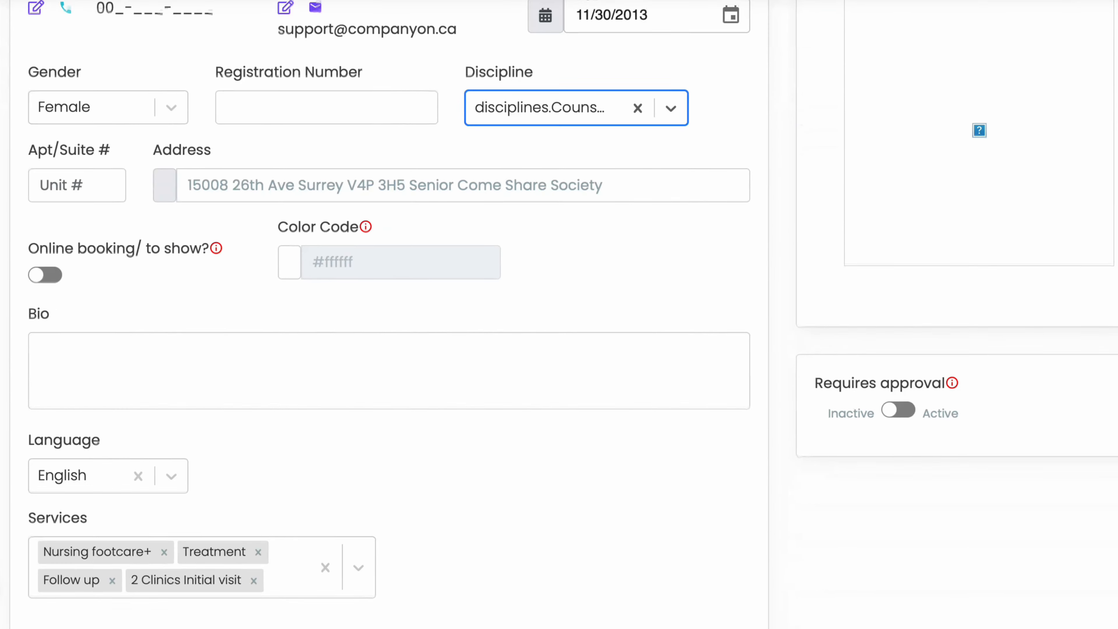
{"action": "scroll", "coordinate": [608, 326], "scroll_direction": "down", "scroll_amount": 1}
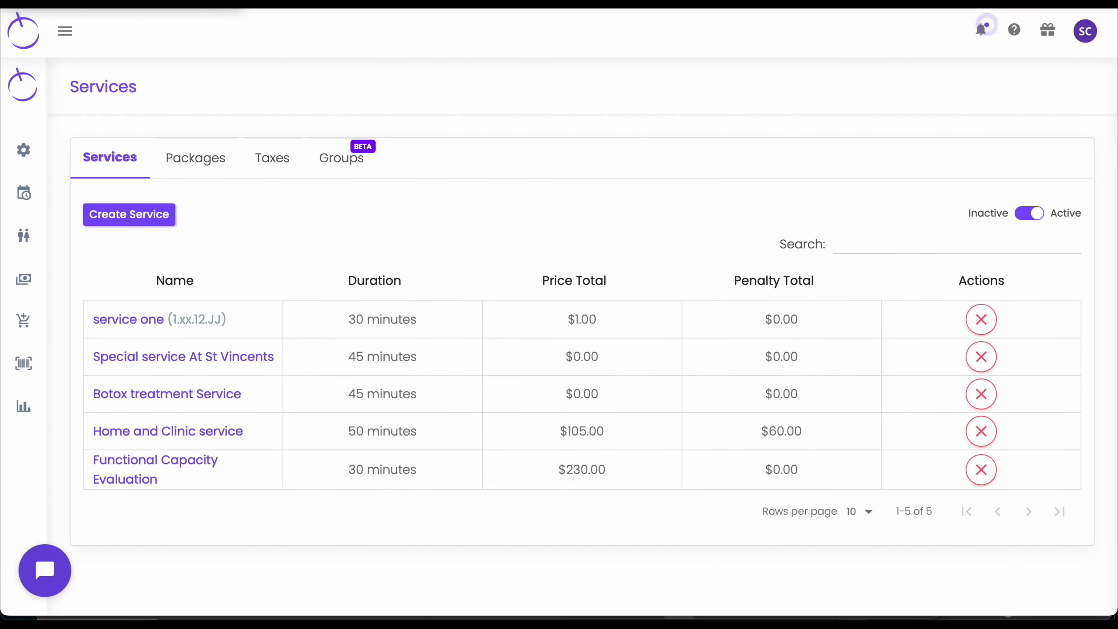
Step: Try to assign the TELUS code Massage therapy (1.xx.12.JJ) to the Home and Clinic service
{"action": "left_click", "coordinate": [1085, 31]}
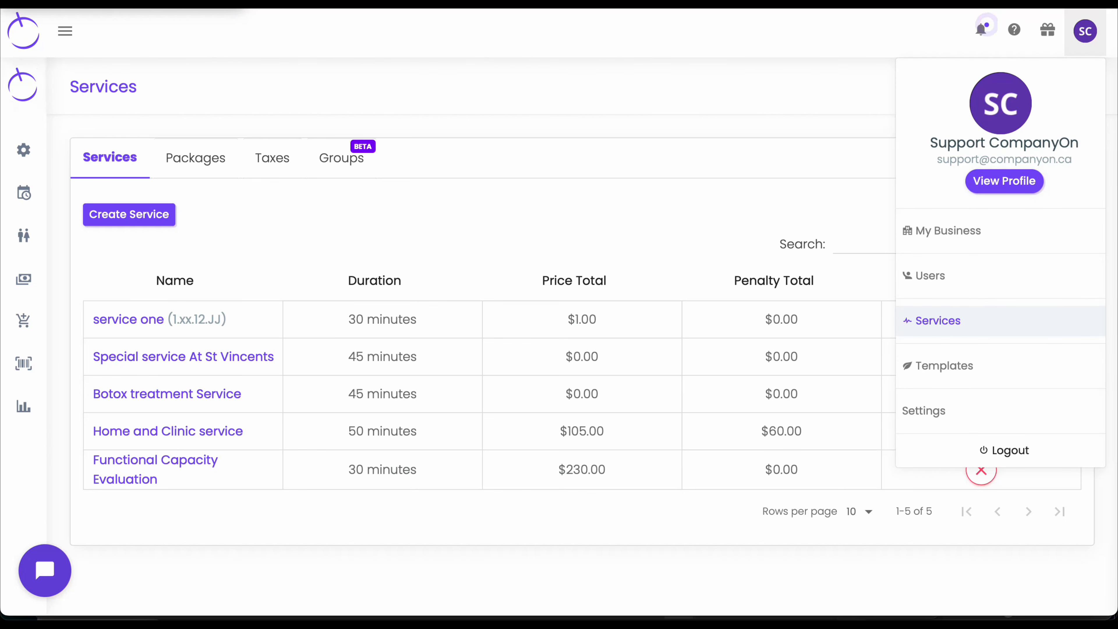
{"action": "left_click", "coordinate": [938, 321]}
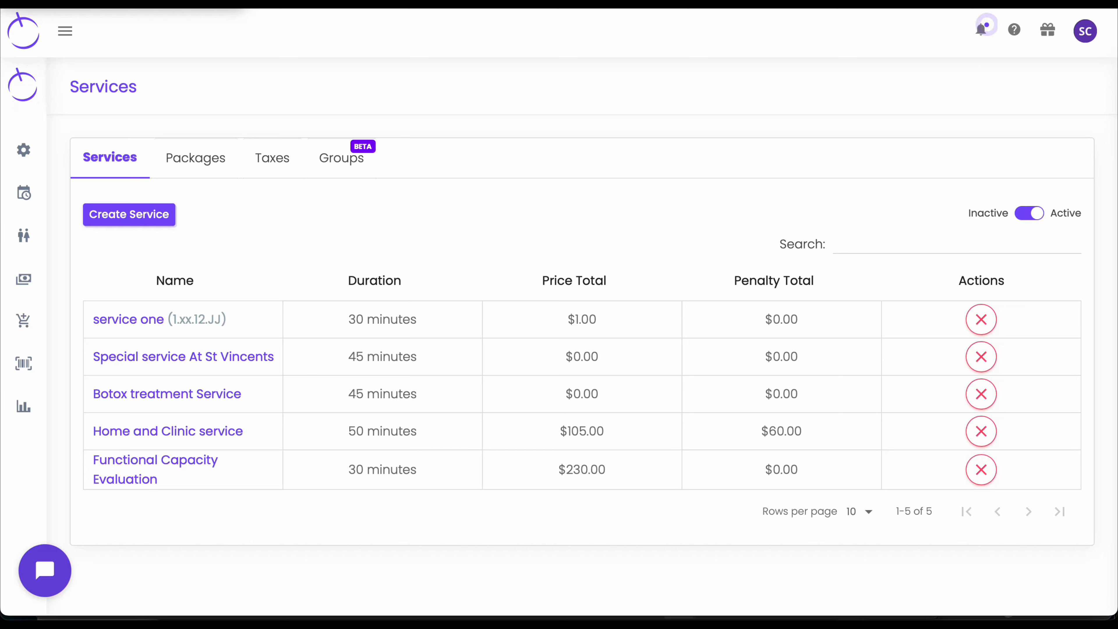
{"action": "left_click", "coordinate": [162, 434]}
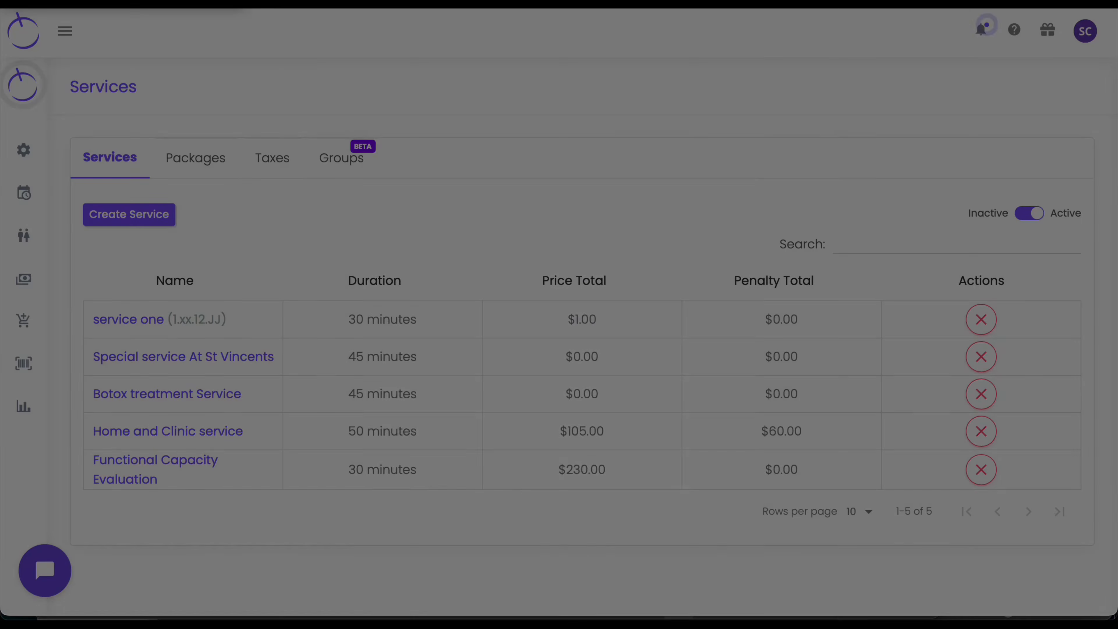
{"action": "scroll", "coordinate": [162, 439], "scroll_direction": "down", "scroll_amount": 4}
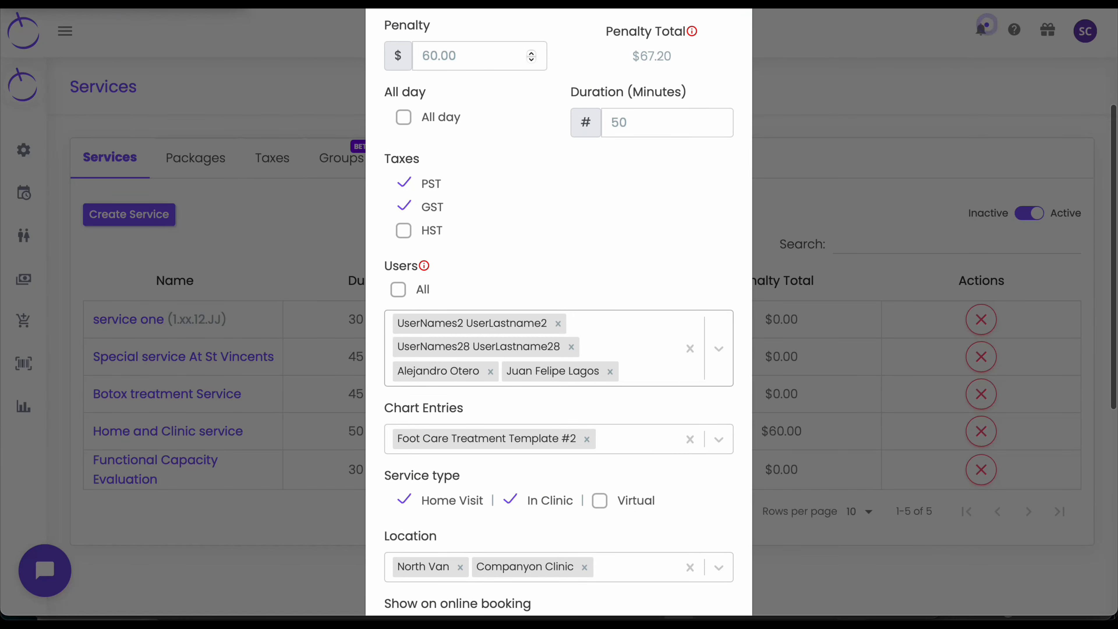
{"action": "scroll", "coordinate": [559, 308], "scroll_direction": "down", "scroll_amount": 5}
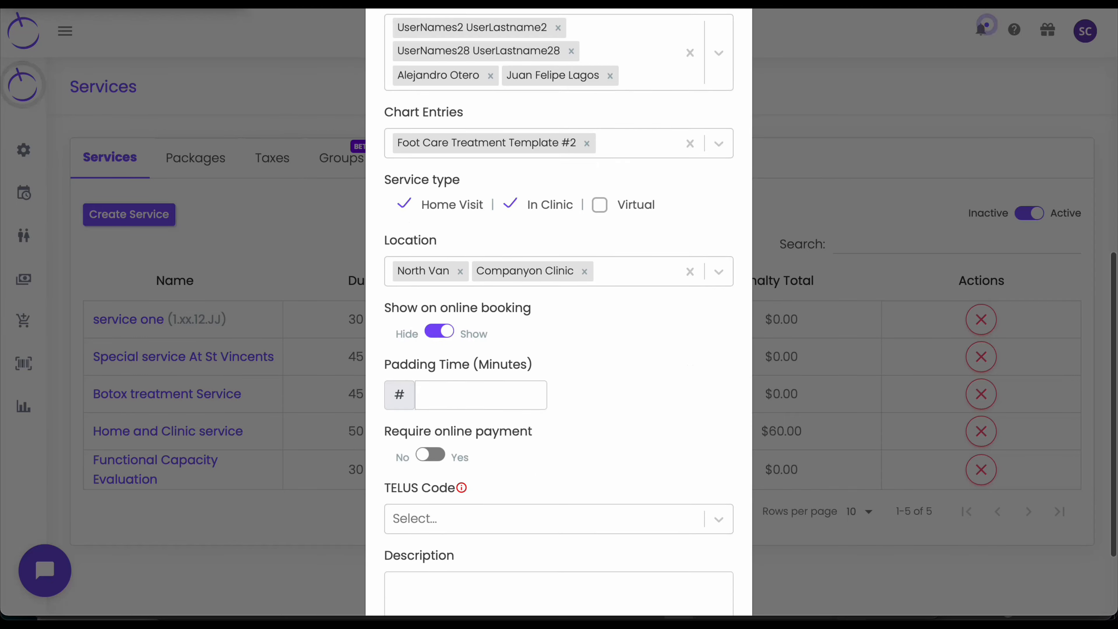
{"action": "scroll", "coordinate": [558, 308], "scroll_direction": "down", "scroll_amount": 3}
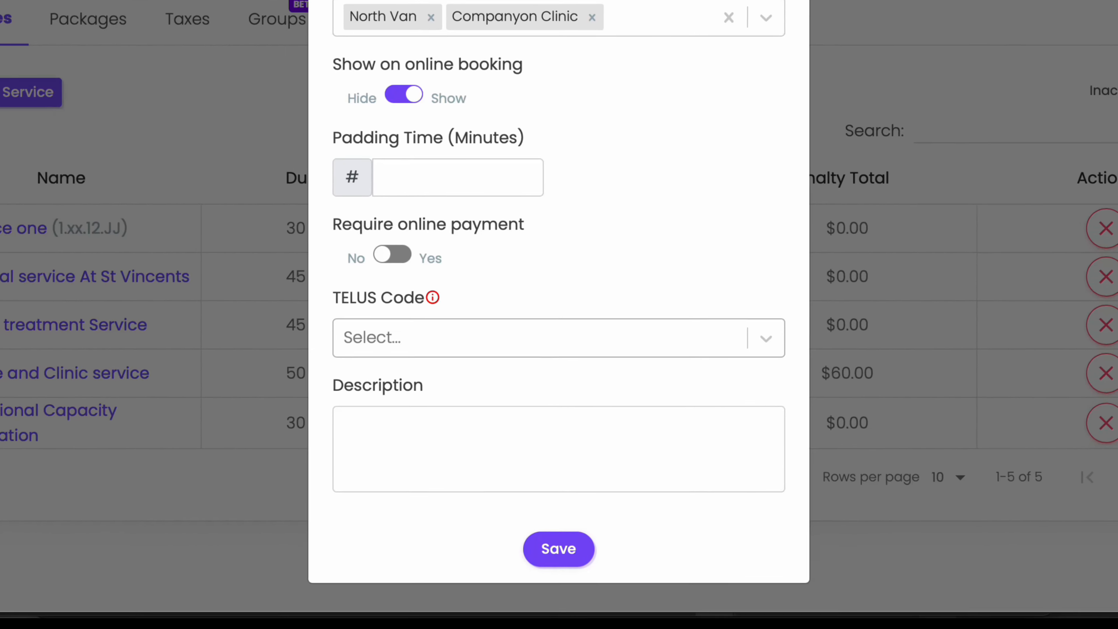
{"action": "left_click", "coordinate": [558, 338]}
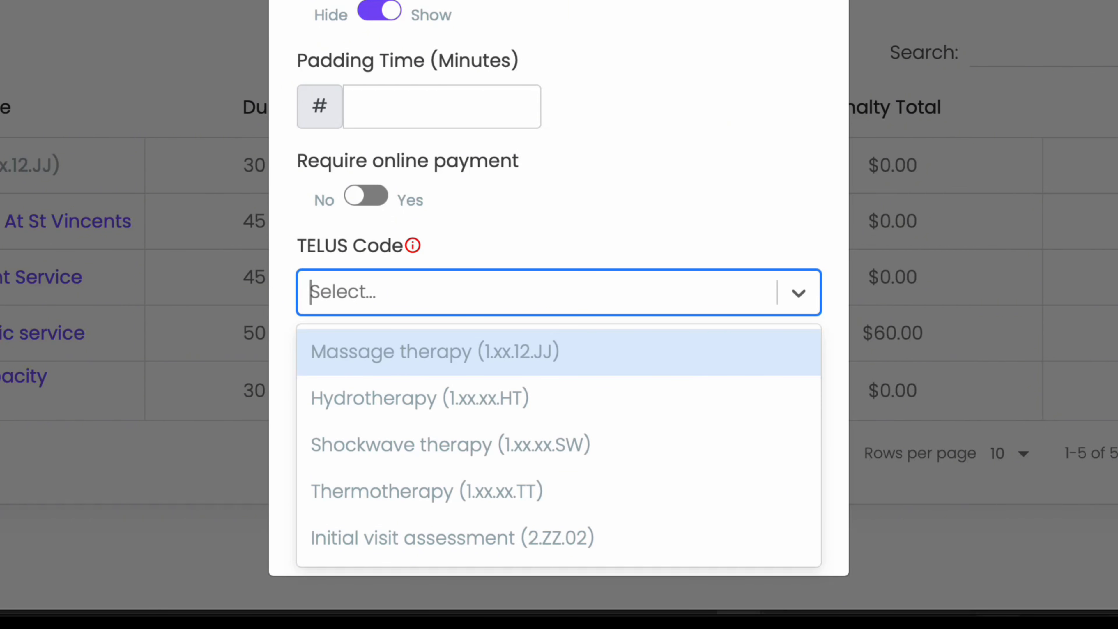
{"action": "key", "text": "Return"}
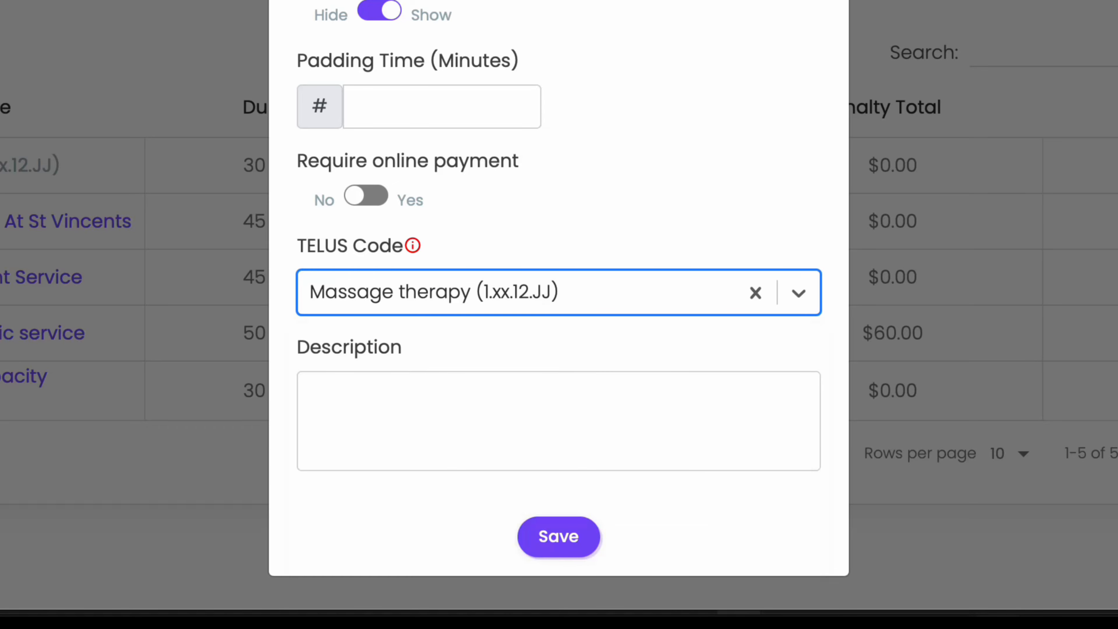
{"action": "left_click", "coordinate": [559, 536]}
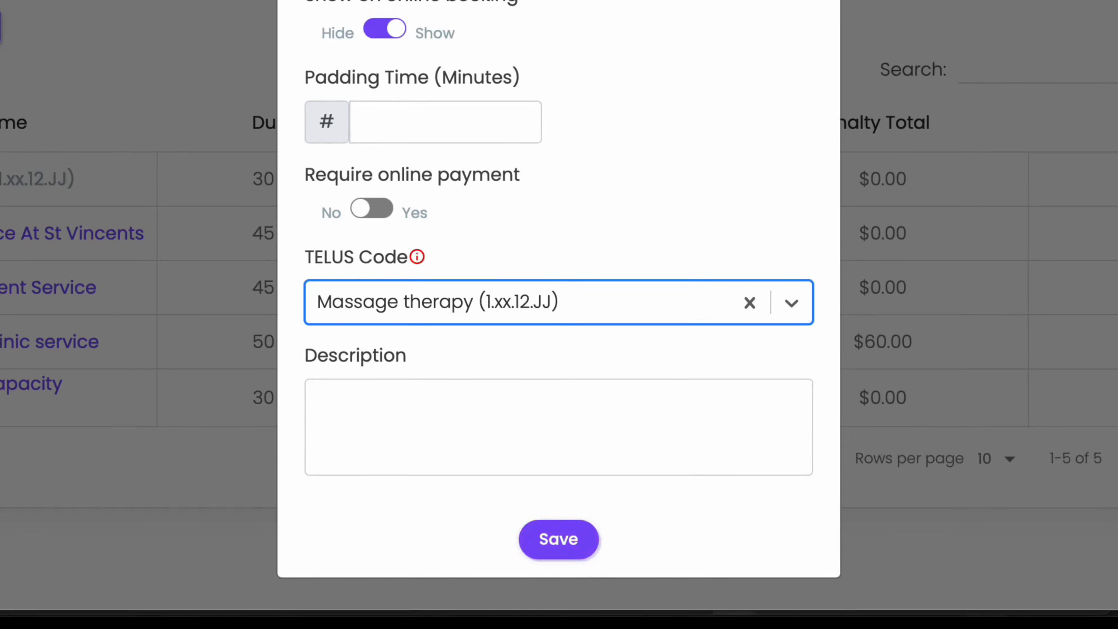
{"action": "scroll", "coordinate": [559, 537], "scroll_direction": "up", "scroll_amount": 8}
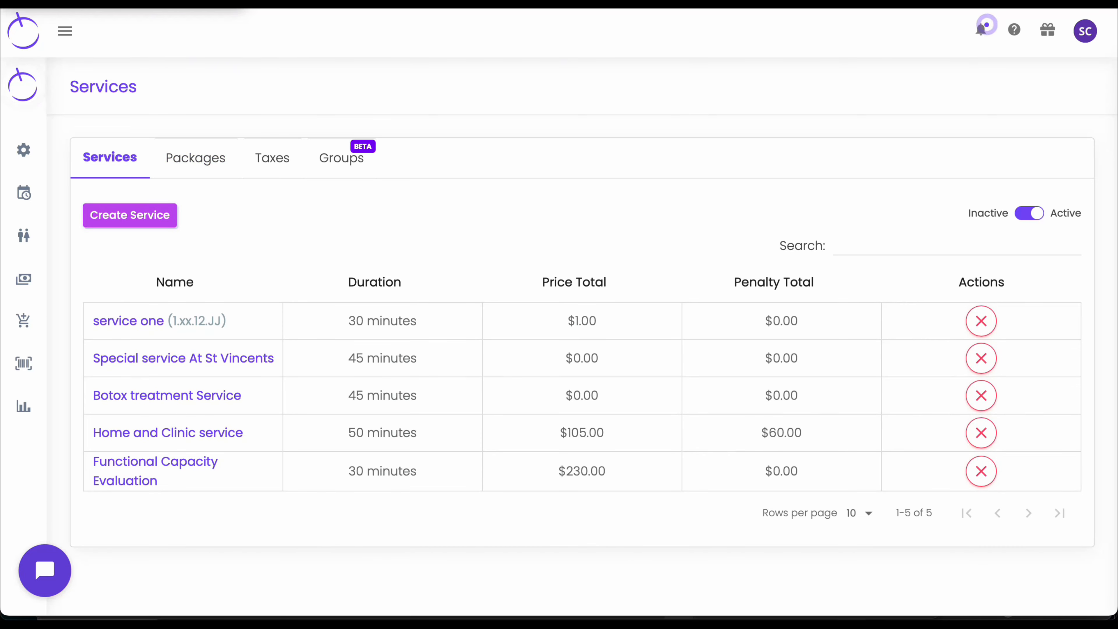
Step: Start a new service with the first listed user and the TELUS code Massage therapy (1.xx.12.JJ)
{"action": "left_click", "coordinate": [130, 215]}
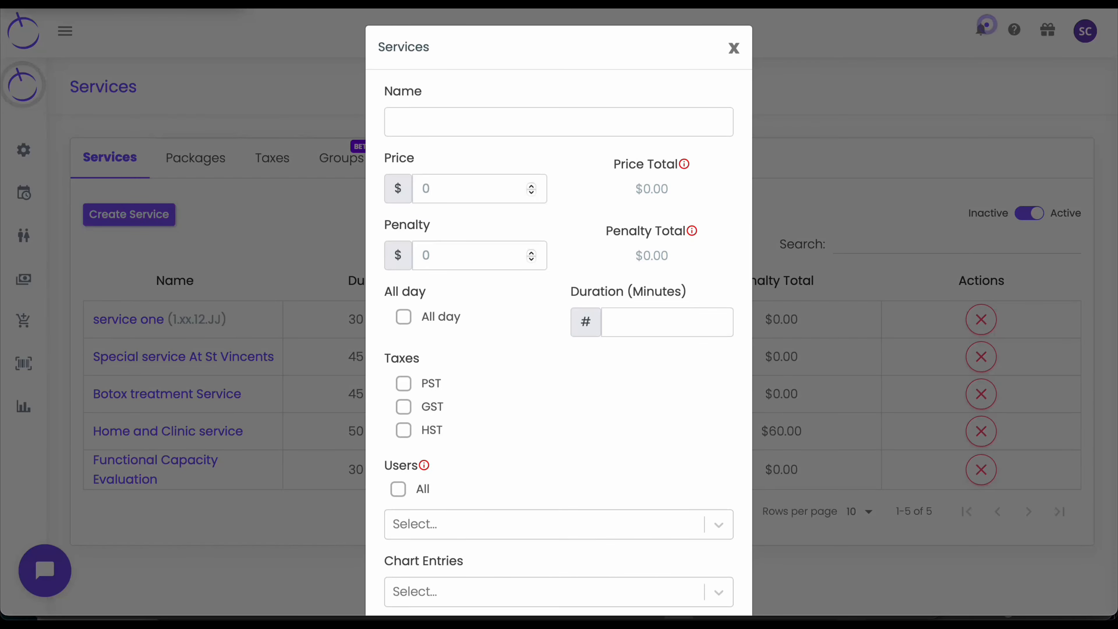
{"action": "scroll", "coordinate": [558, 321], "scroll_direction": "down", "scroll_amount": 6}
{"action": "left_click", "coordinate": [544, 261]}
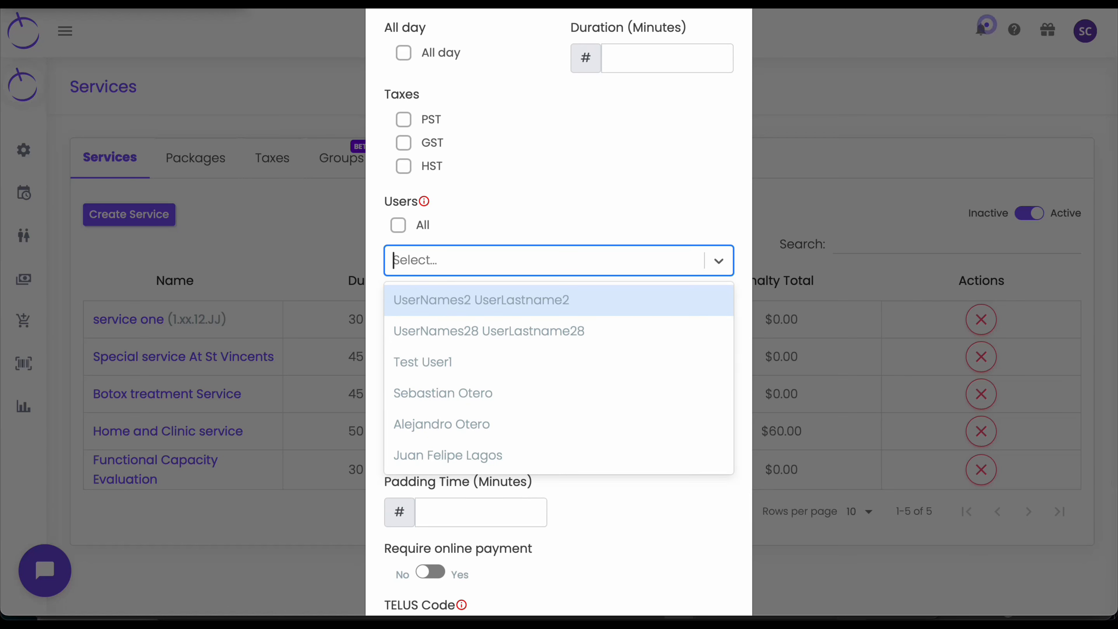
{"action": "left_click", "coordinate": [544, 300]}
{"action": "scroll", "coordinate": [558, 311], "scroll_direction": "down", "scroll_amount": 5}
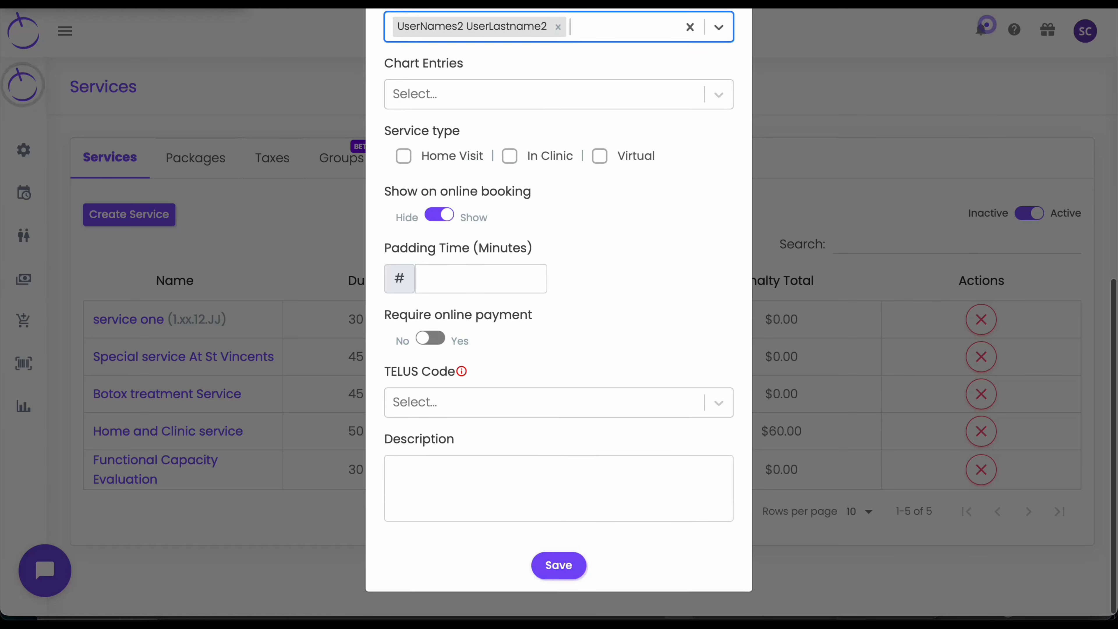
{"action": "left_click", "coordinate": [544, 404]}
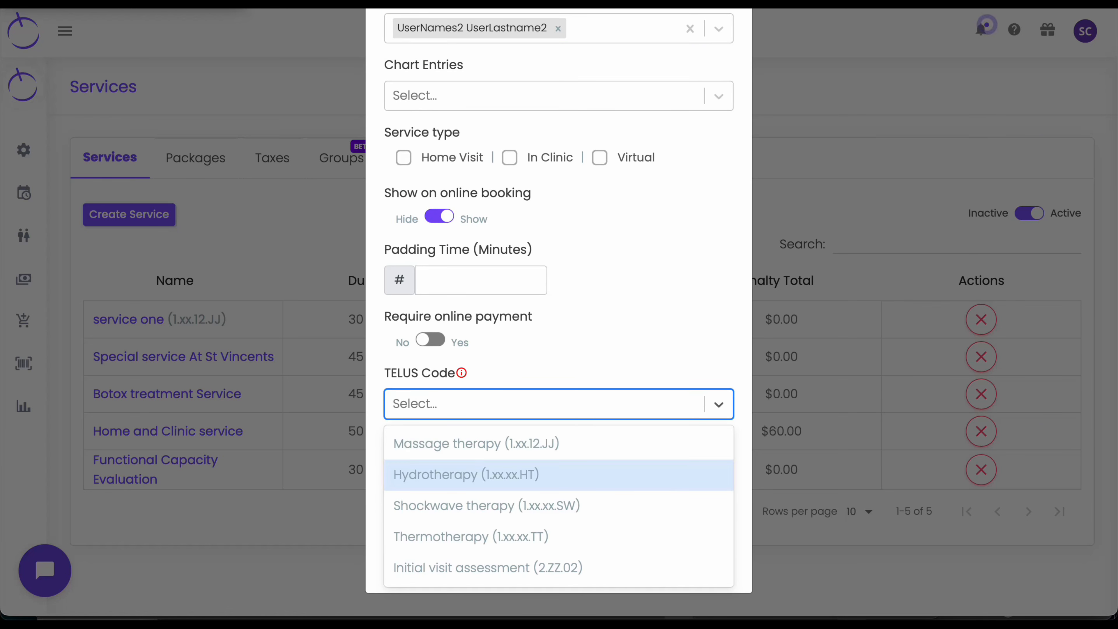
{"action": "left_click", "coordinate": [544, 443]}
{"action": "scroll", "coordinate": [544, 443], "scroll_direction": "up", "scroll_amount": 10}
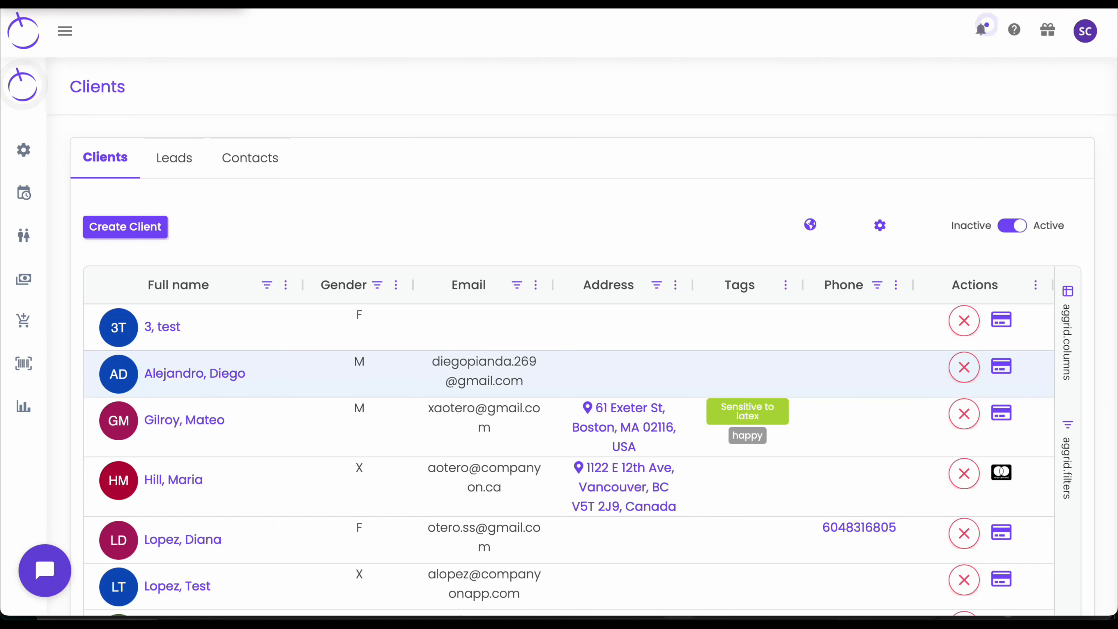
Step: Start a new policy with TELUS Health eClaims enabled for the second client in the list, then leave the form
{"action": "left_click", "coordinate": [178, 372]}
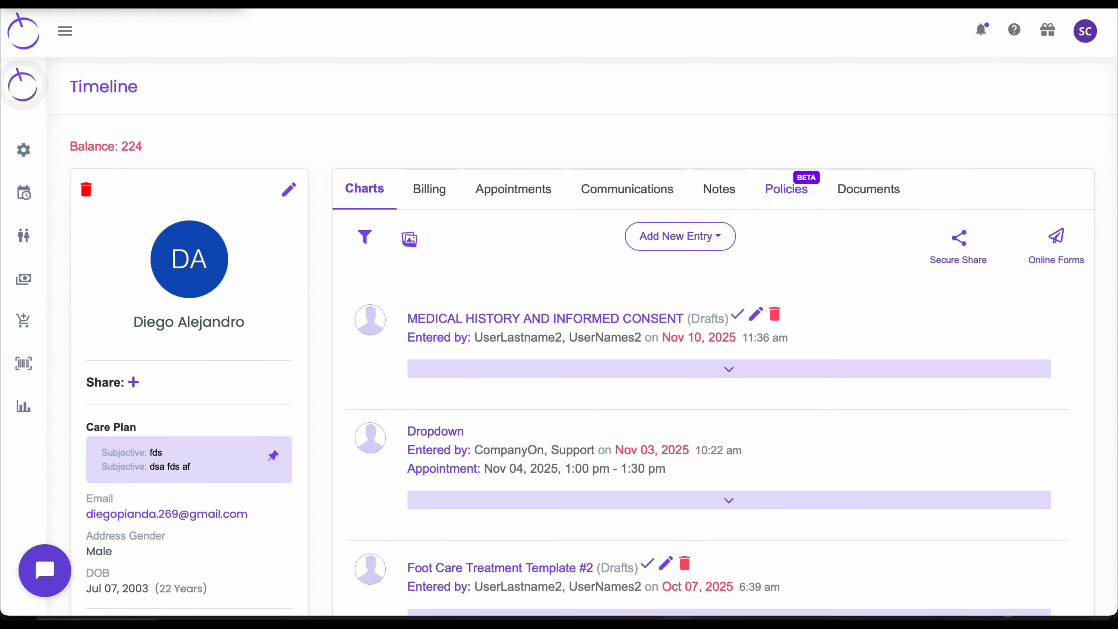
{"action": "left_click", "coordinate": [786, 189]}
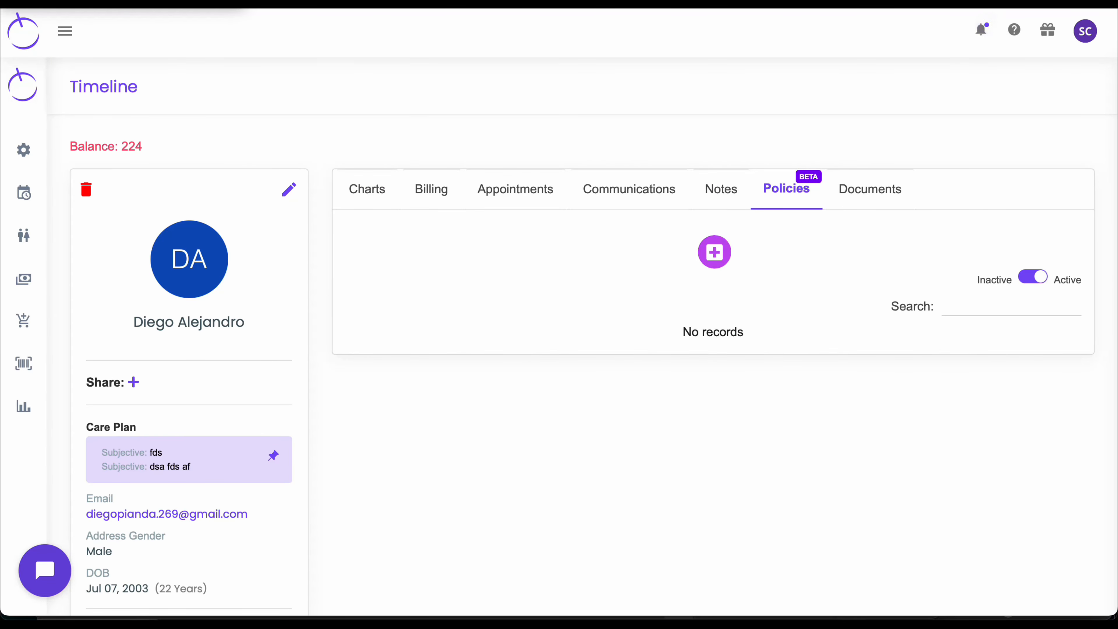
{"action": "left_click", "coordinate": [713, 252]}
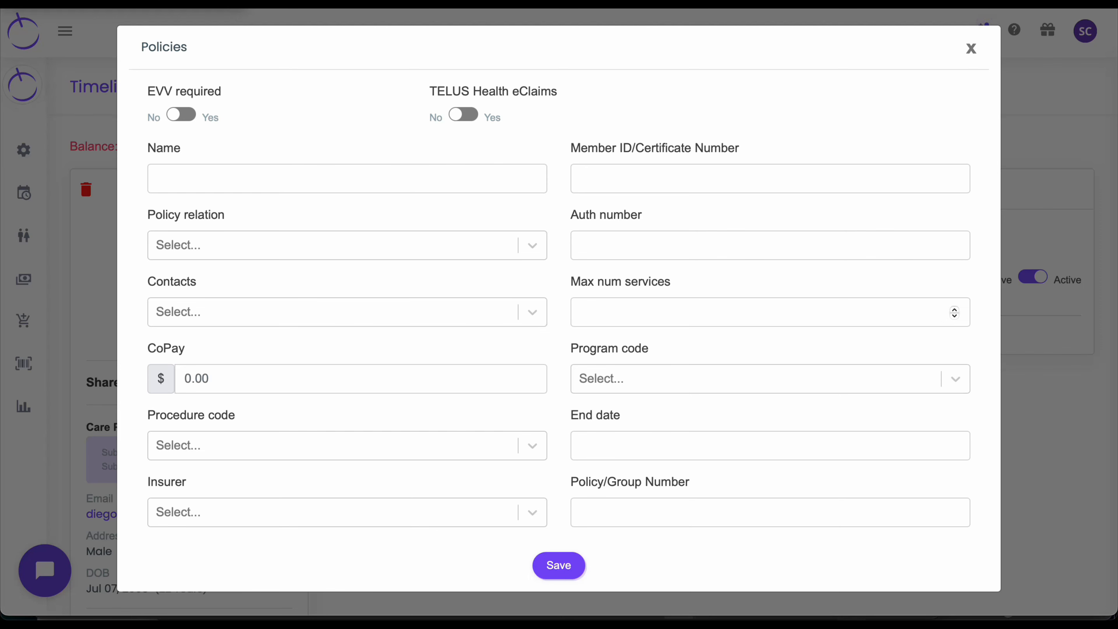
{"action": "left_click", "coordinate": [463, 114]}
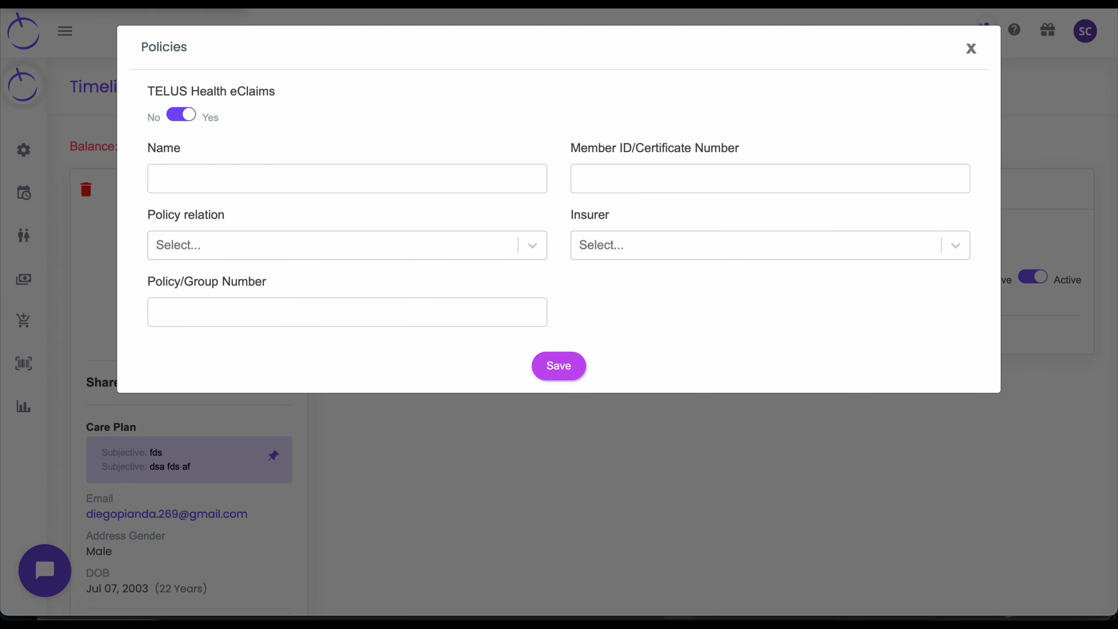
{"action": "key", "text": "Escape"}
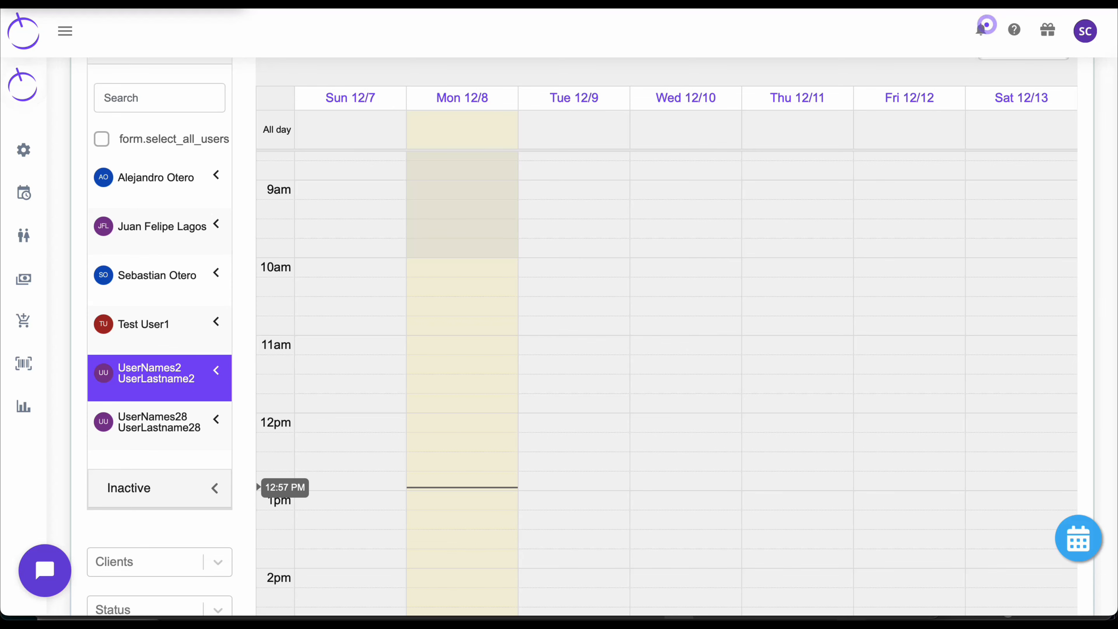
Step: Start an appointment on Wednesday 2025-12-10 at 10:15 and select the first listed client
{"action": "left_click", "coordinate": [686, 287]}
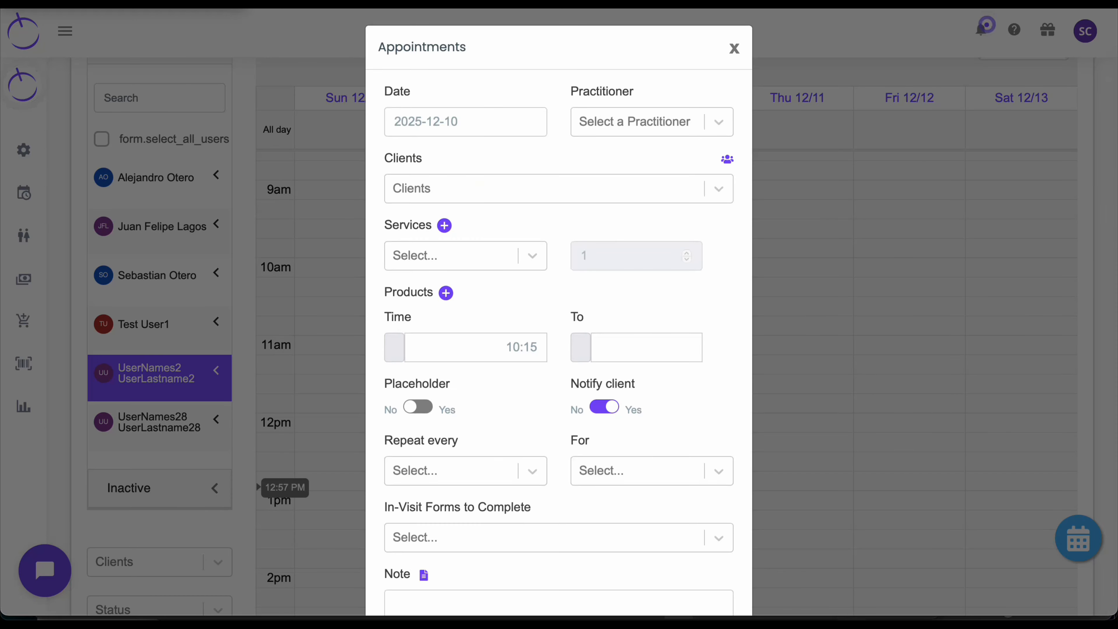
{"action": "left_click", "coordinate": [393, 188]}
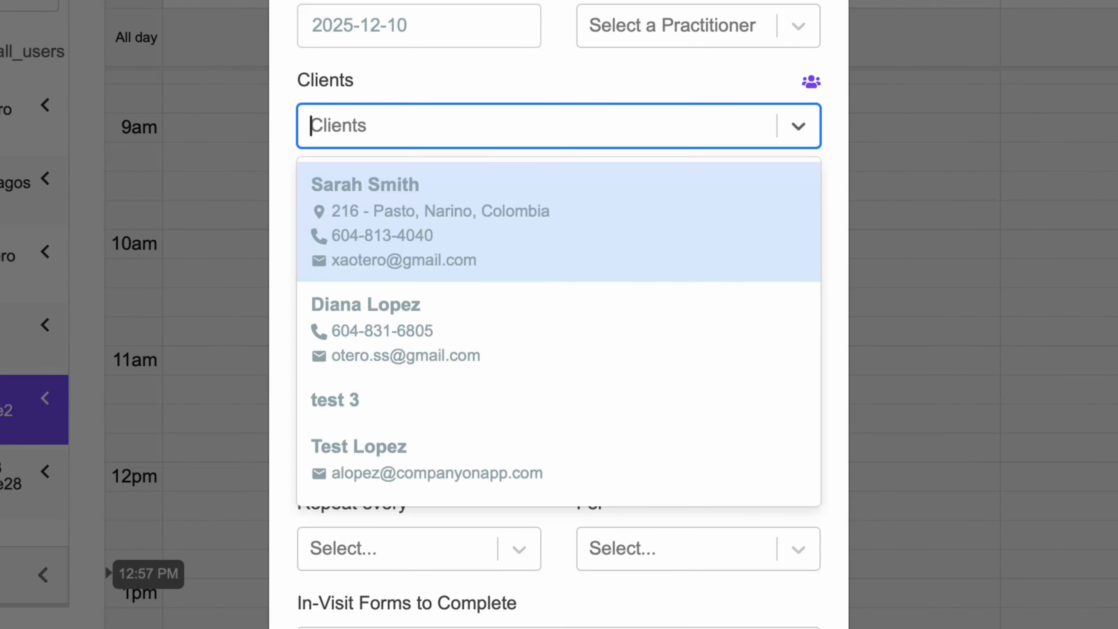
{"action": "key", "text": "Return"}
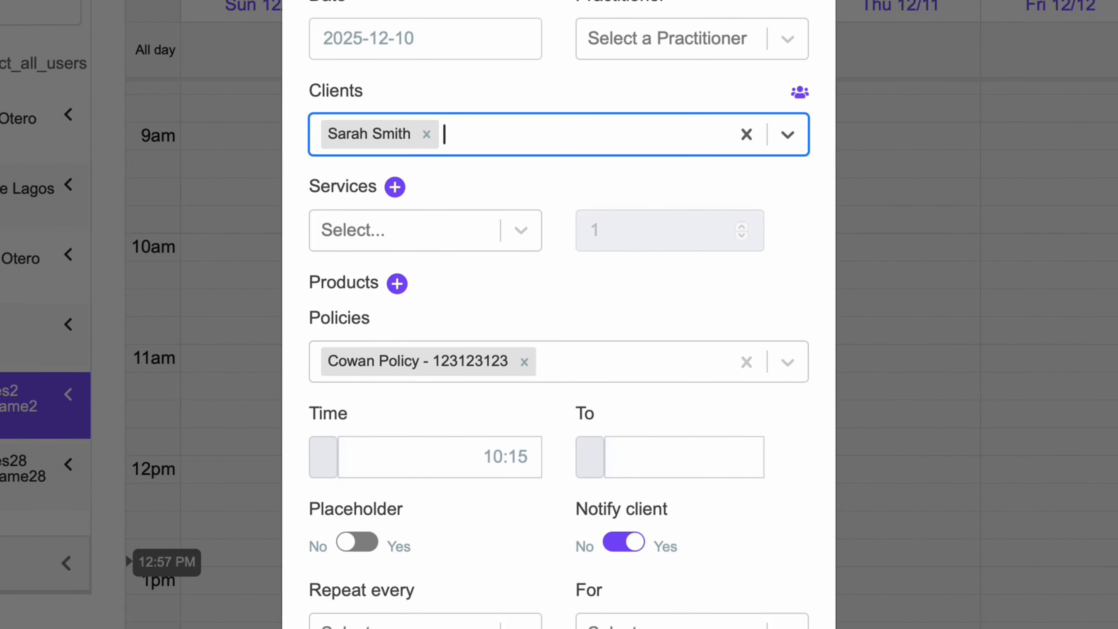
Step: Add service one (1.xx.12.JJ) to the appointment, assign the practitioner highlighted in the staff list, and save it
{"action": "left_click", "coordinate": [425, 230]}
{"action": "scroll", "coordinate": [428, 414], "scroll_direction": "down", "scroll_amount": 2}
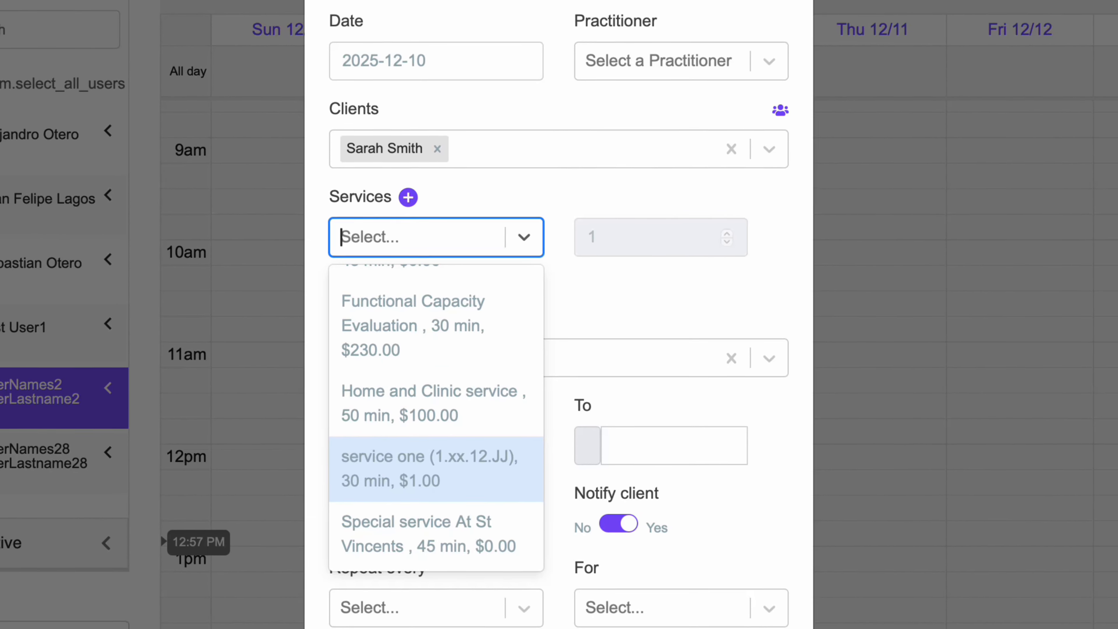
{"action": "key", "text": "Return"}
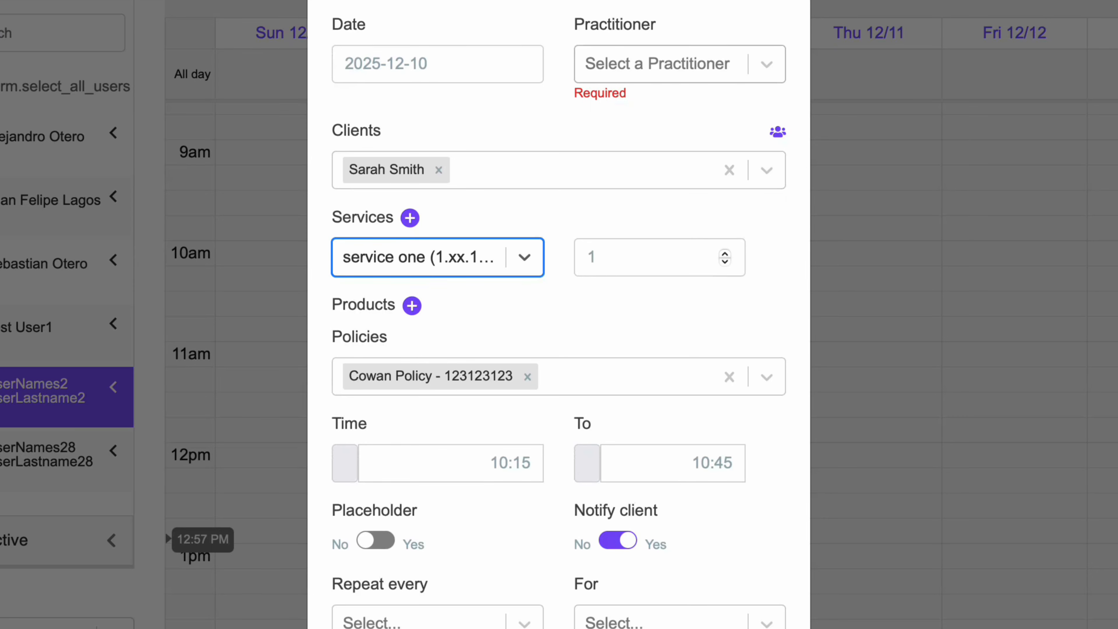
{"action": "left_click", "coordinate": [661, 66]}
{"action": "left_click", "coordinate": [647, 289]}
{"action": "scroll", "coordinate": [559, 315], "scroll_direction": "down", "scroll_amount": 5}
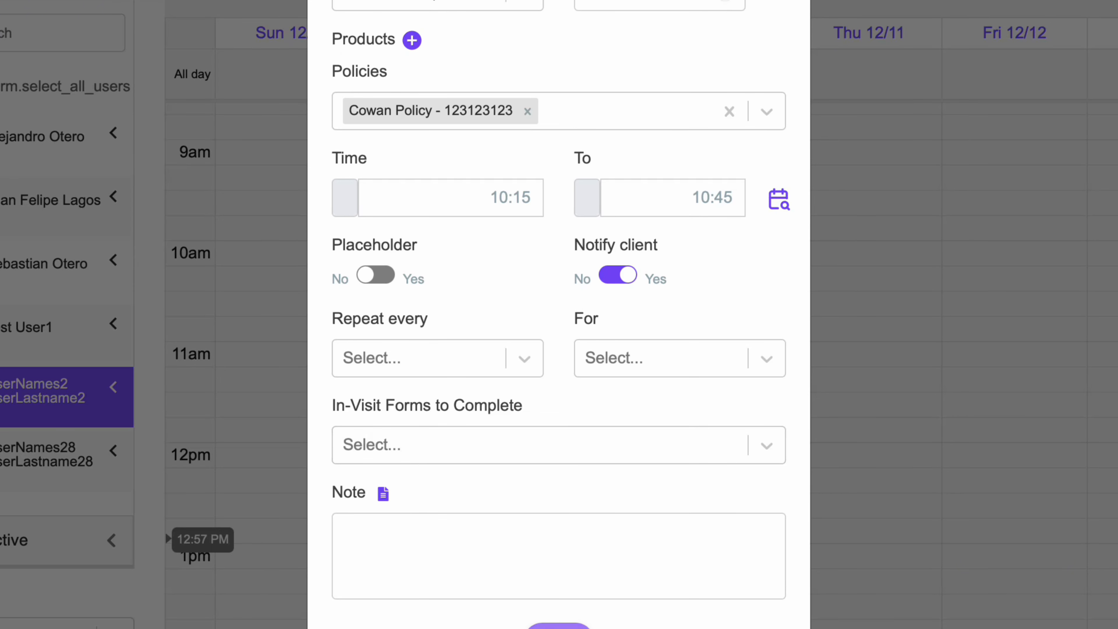
{"action": "left_click", "coordinate": [559, 626]}
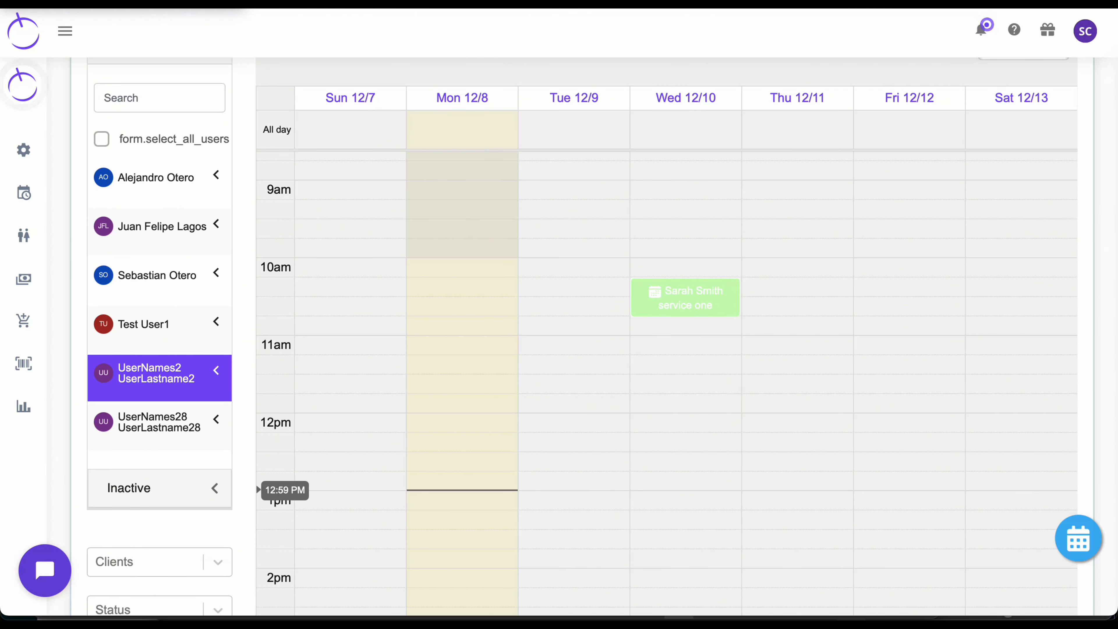
Step: Open the details of the Wednesday 10:15 service one appointment
{"action": "left_click", "coordinate": [685, 297]}
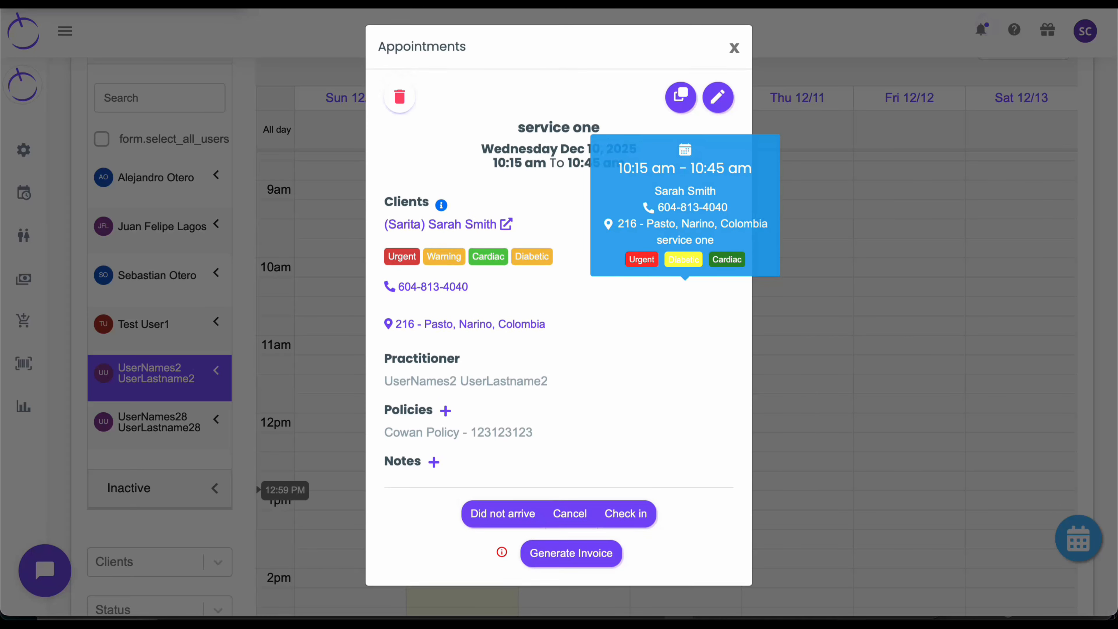